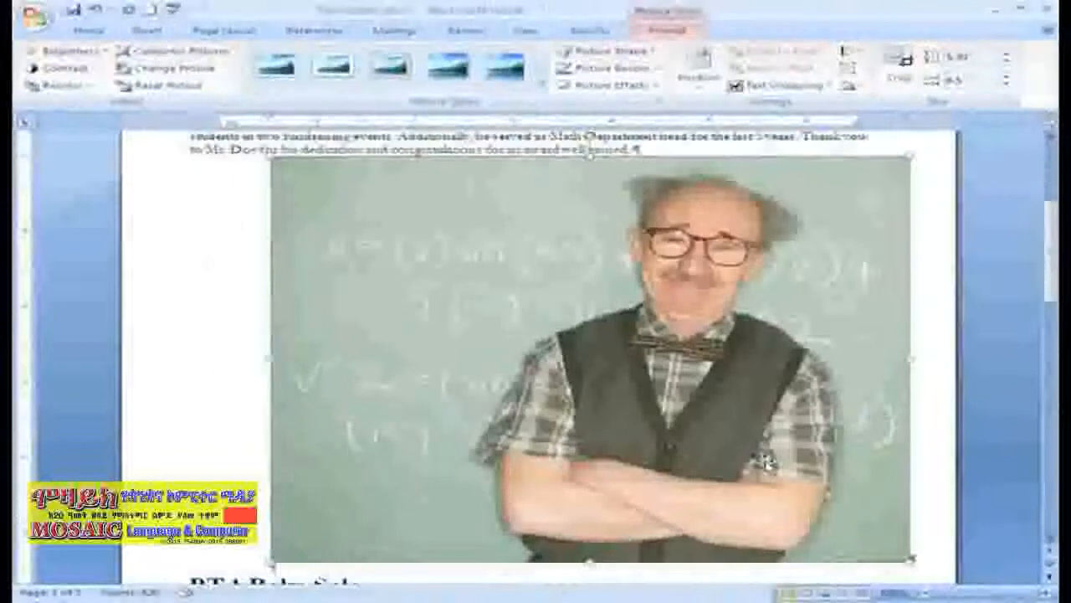
scroll(764, 461, "down", 1)
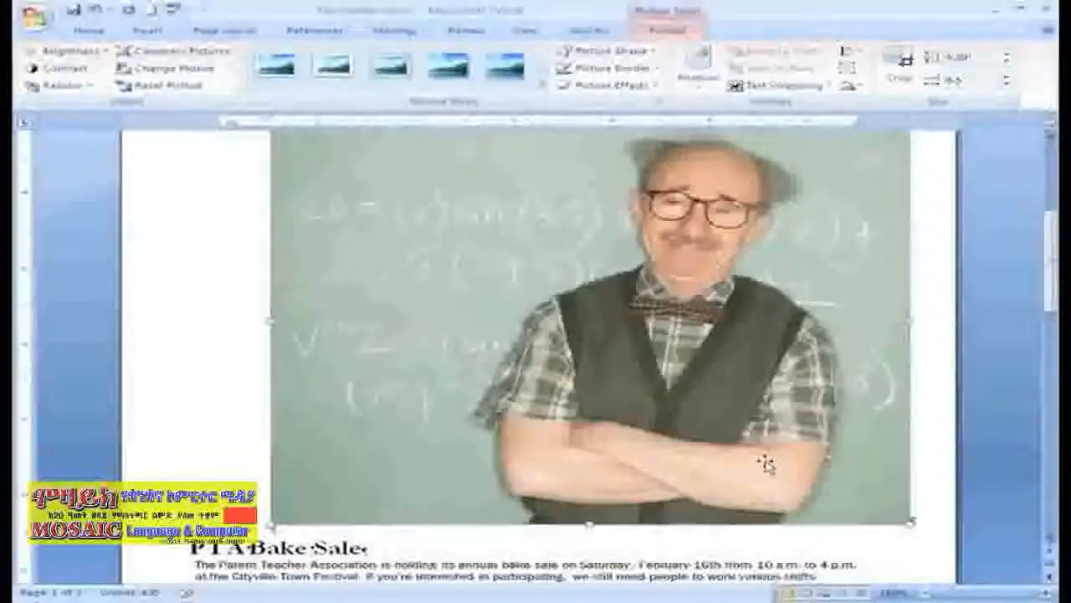
scroll(764, 461, "down", 1)
scroll(764, 461, "up", 2)
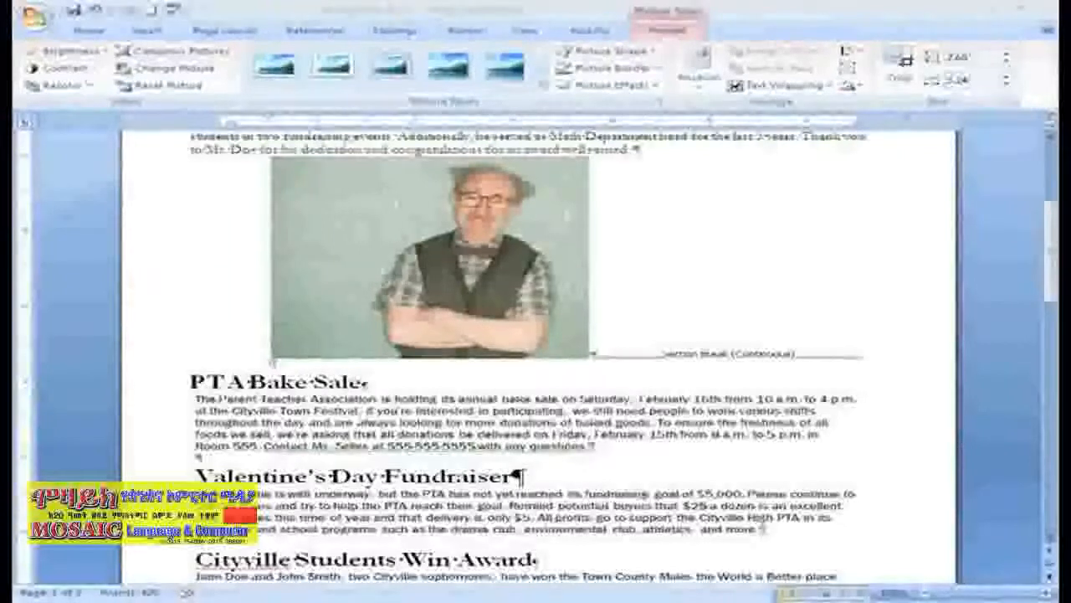
- Set the teacher photo's text wrapping to Square and move the photo toward the middle of the page
left_click(356, 319)
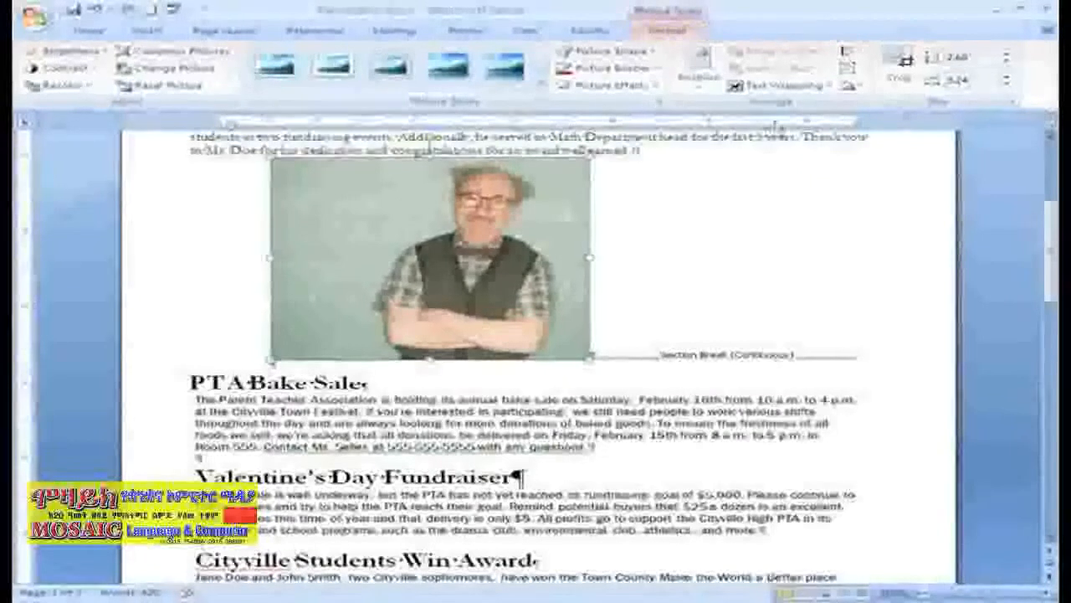
left_click(825, 87)
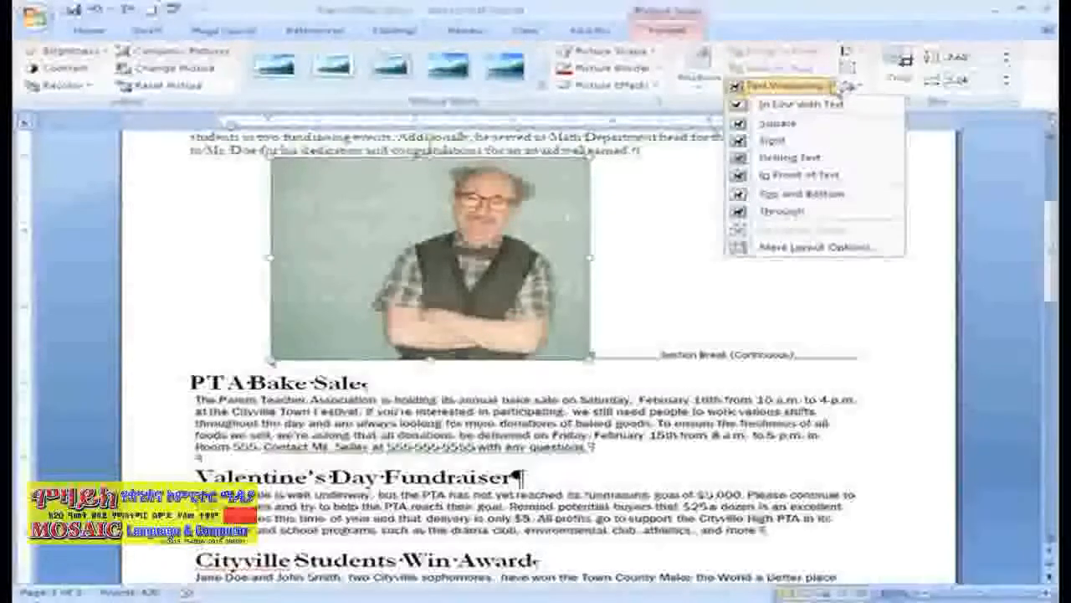
left_click(778, 123)
left_click_drag(540, 220, 645, 230)
left_click(1051, 137)
left_click(1051, 137)
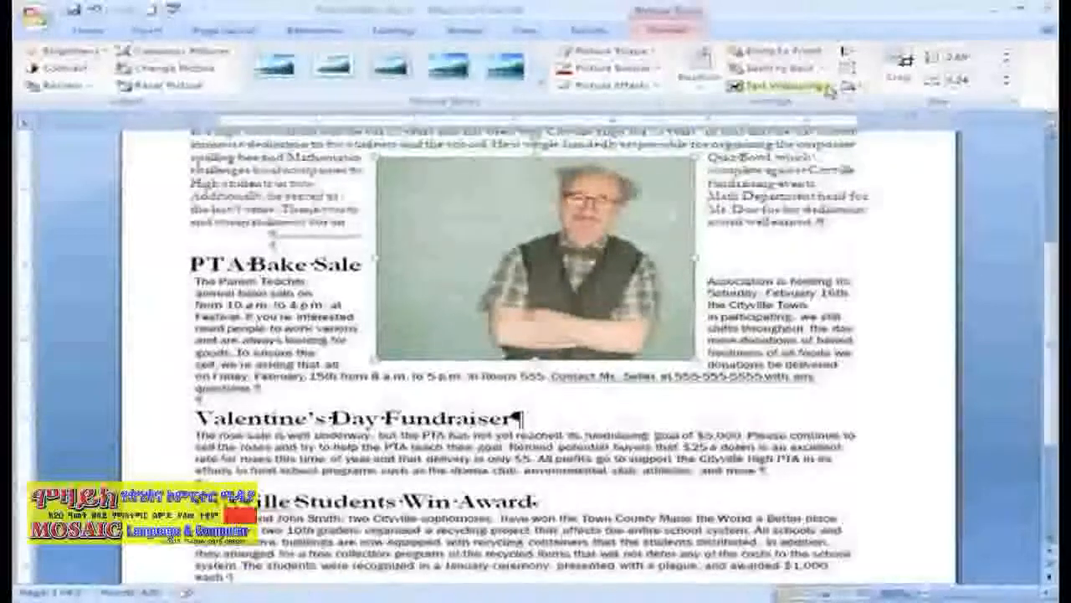
- Place the teacher photo behind the text and move it toward the right margin
left_click(803, 85)
left_click(809, 157)
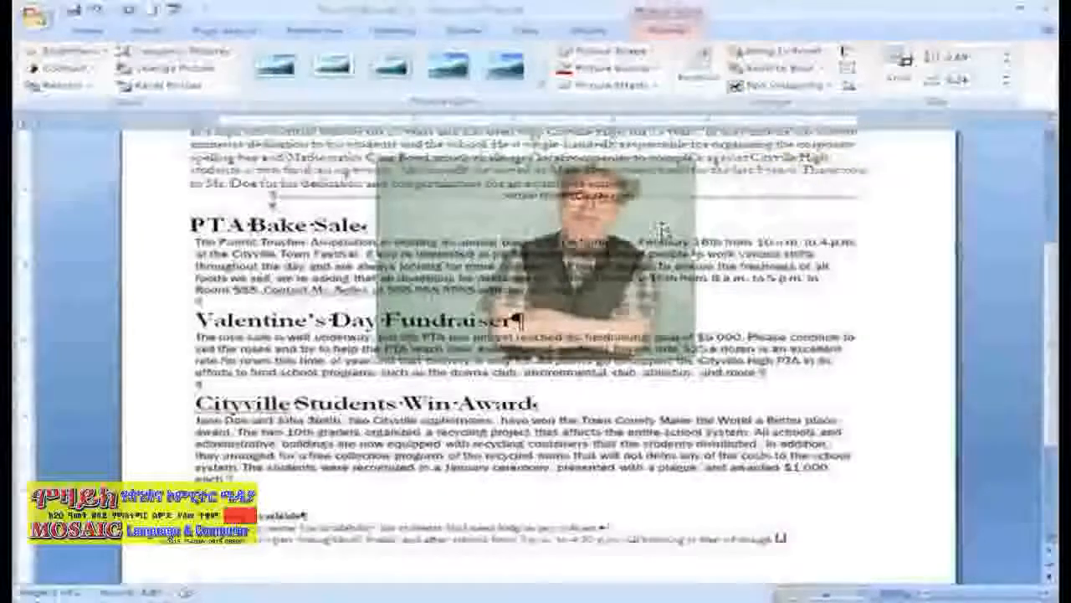
left_click_drag(665, 231, 775, 212)
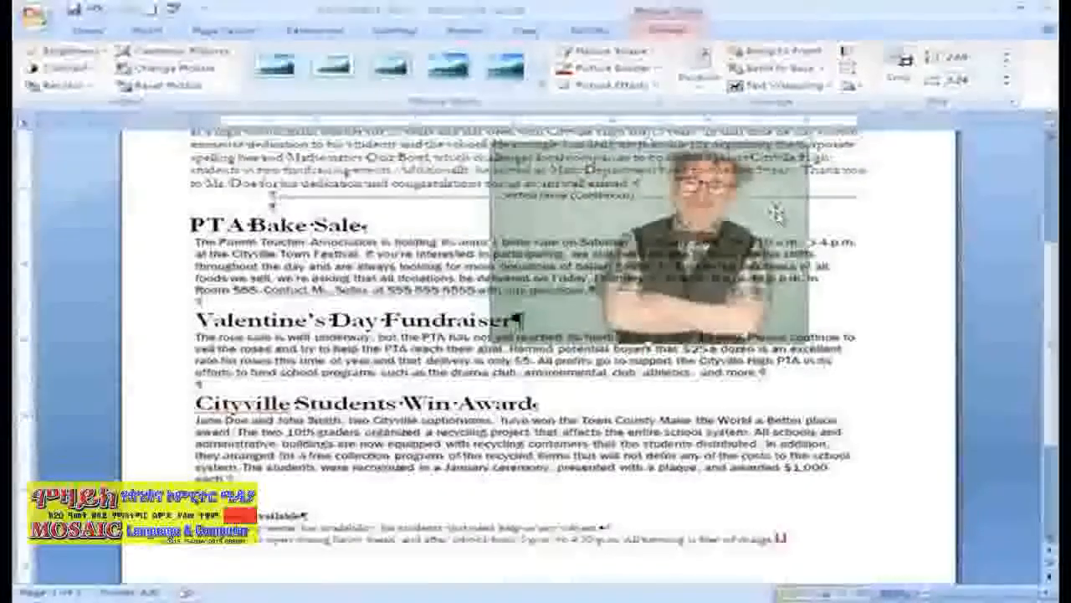
- Set the photo's wrapping to Tight and place it to the right of the Teacher of the Year article, below the newsletter title
left_click(783, 85)
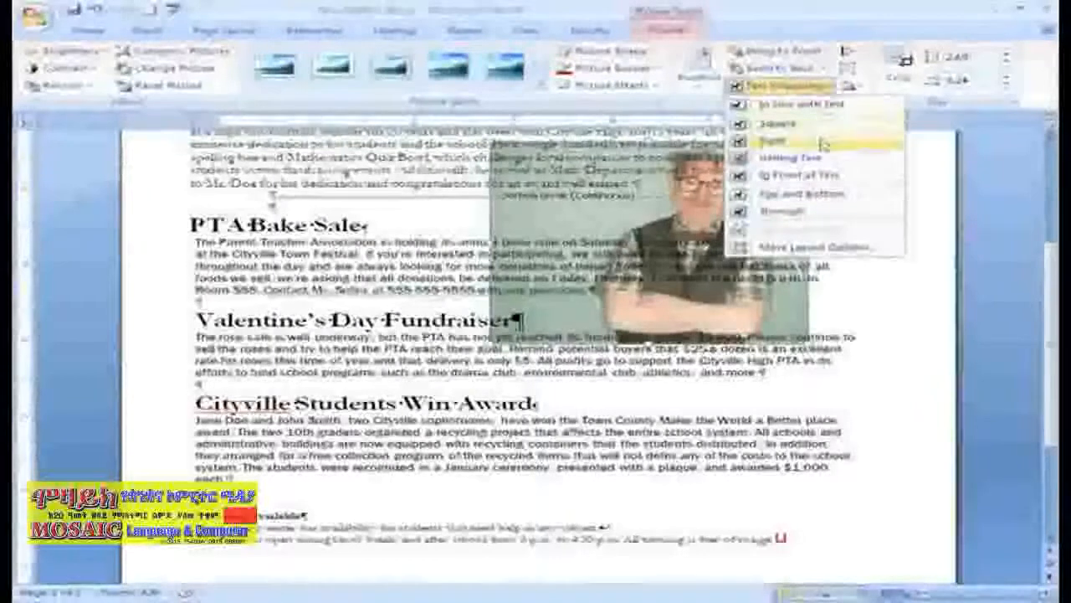
left_click(825, 140)
scroll(536, 352, "up", 3)
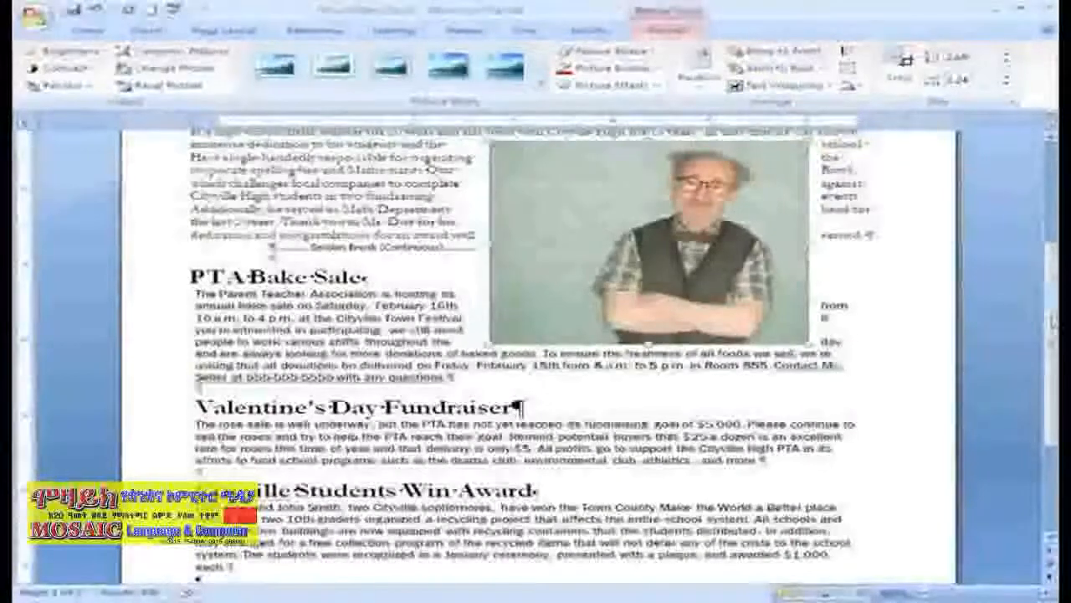
scroll(917, 240, "up", 1)
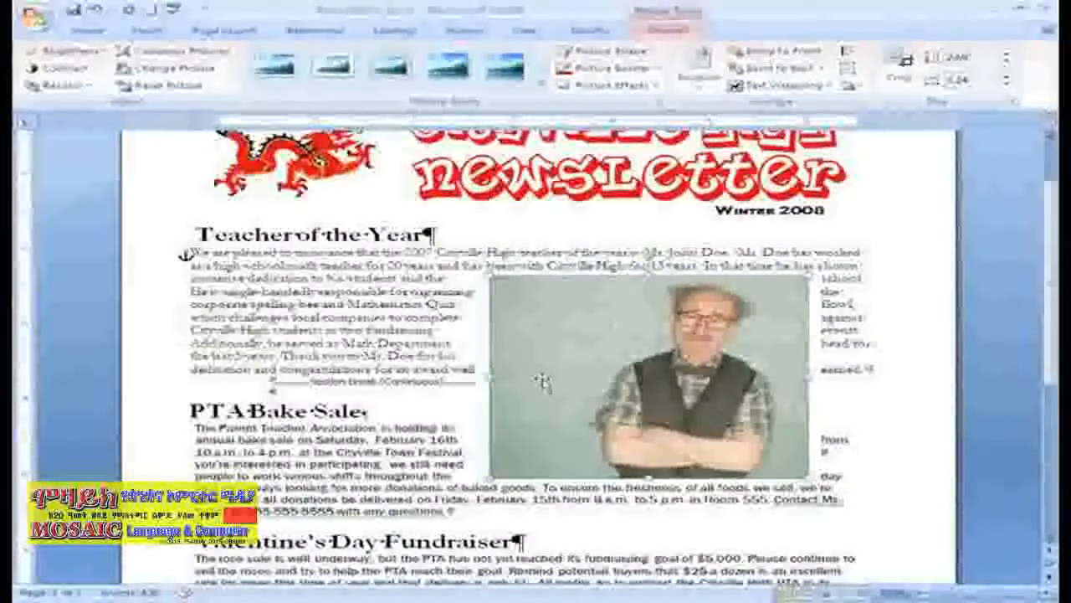
left_click_drag(539, 433, 661, 368)
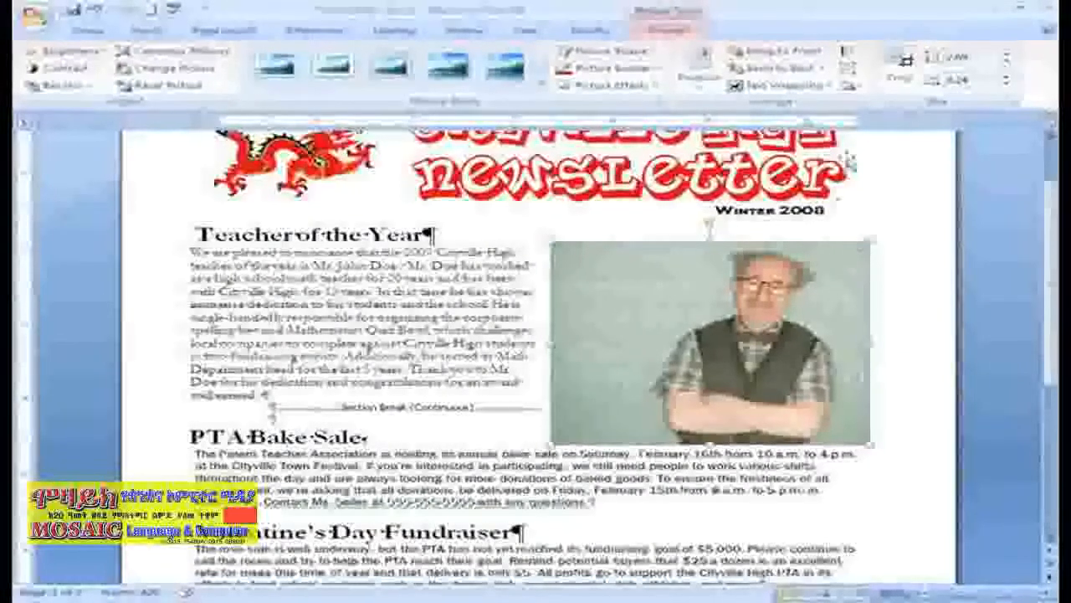
- Review the photo's advanced text wrapping settings, including wrapping style, wrapped sides and distance from text
left_click(804, 85)
left_click(828, 248)
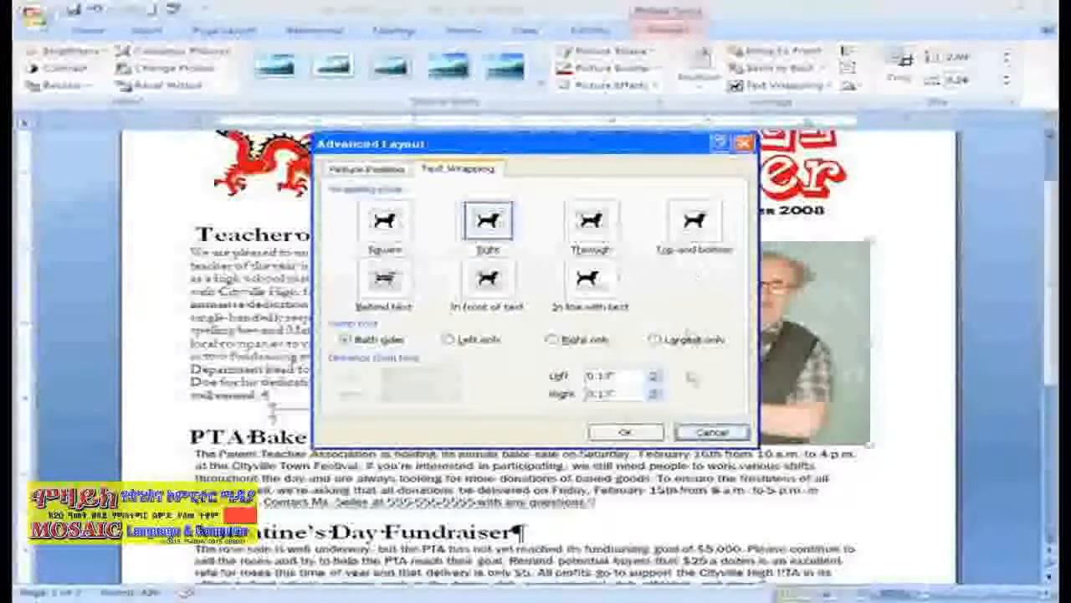
key("Return")
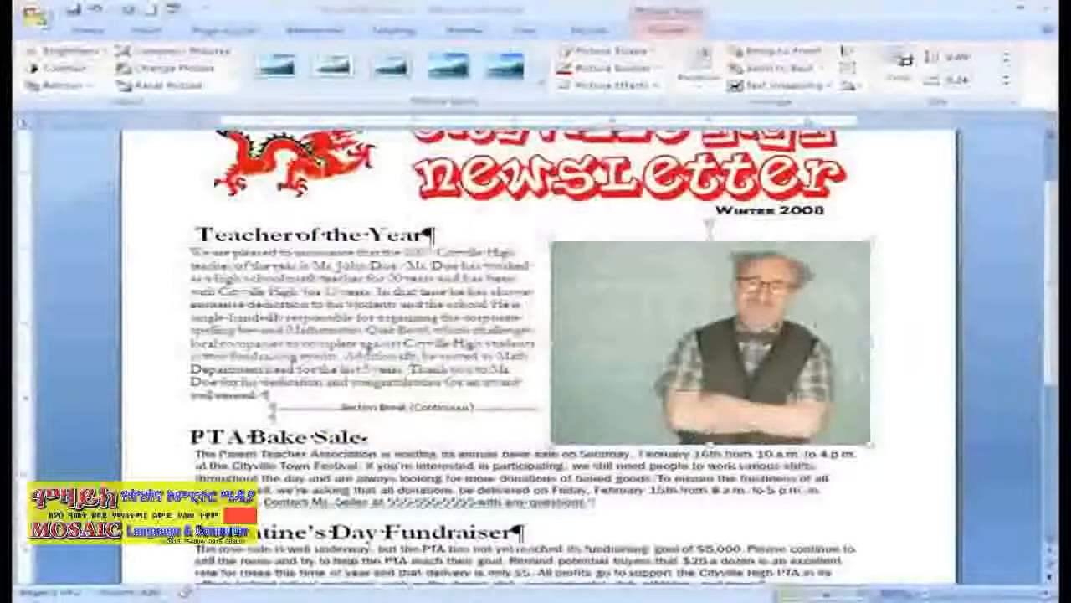
- Insert a blank line between the Winter 2008 line and the Teacher of the Year heading
left_click(851, 212)
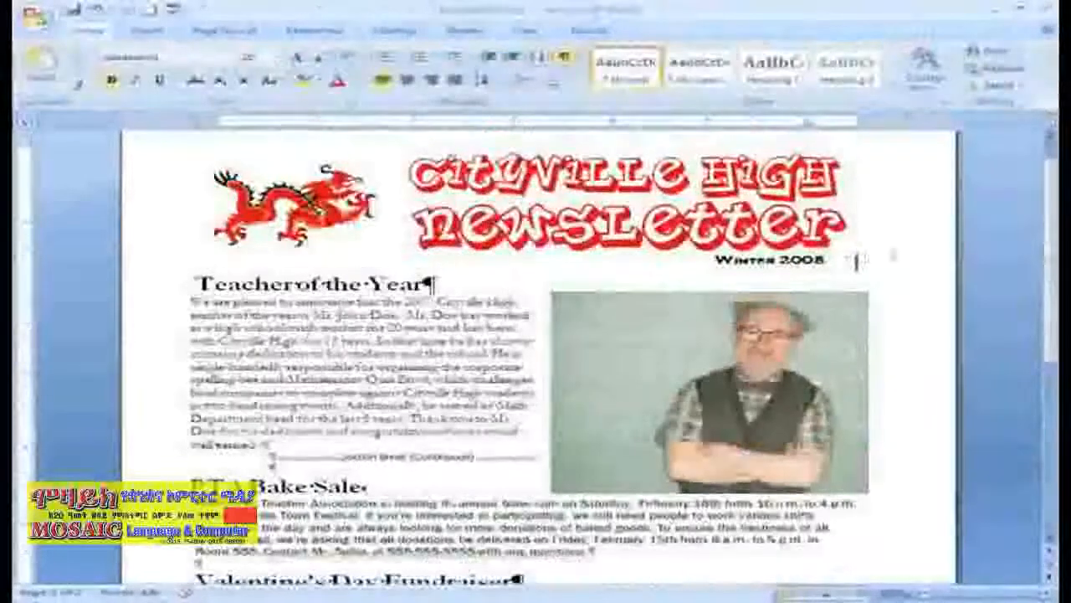
key("Return")
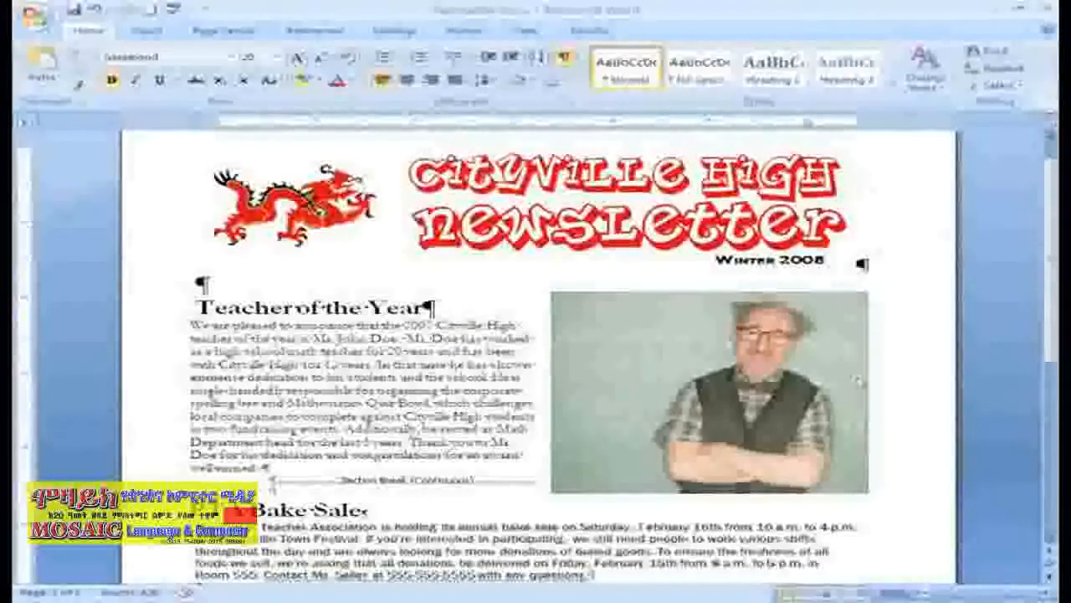
- Crop the teacher photo's left and bottom edges closer around the teacher and enlarge the cropped photo slightly
left_click(778, 447)
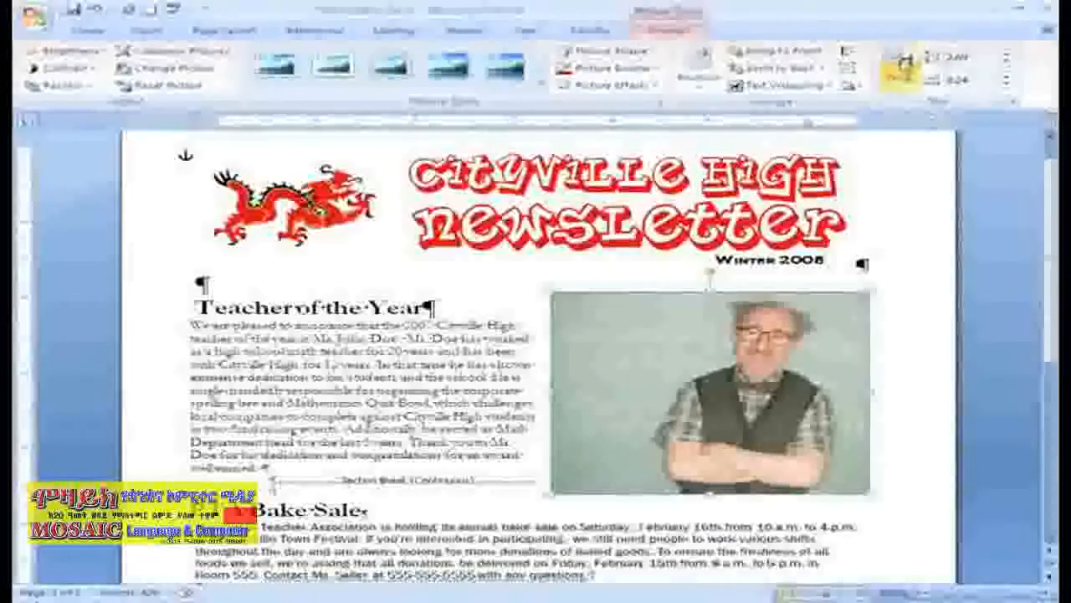
left_click(902, 63)
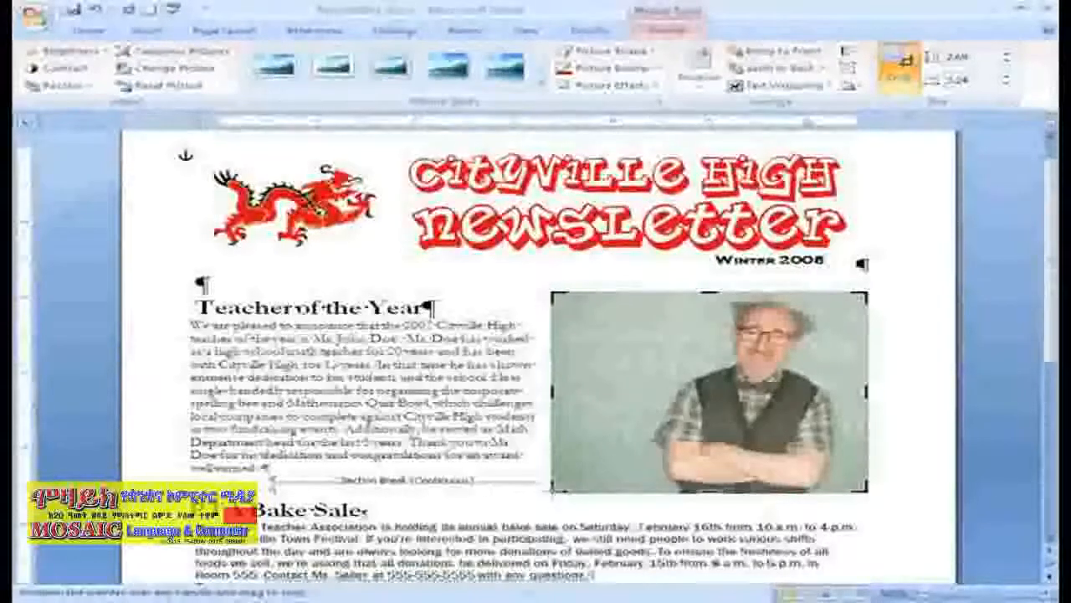
left_click_drag(552, 492, 610, 457)
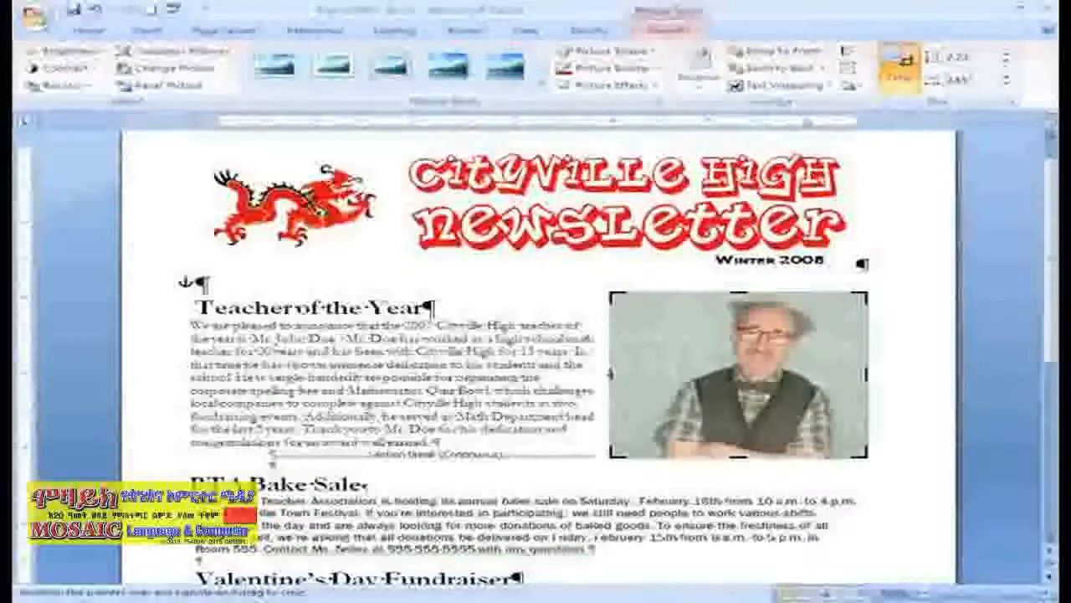
left_click_drag(611, 374, 645, 374)
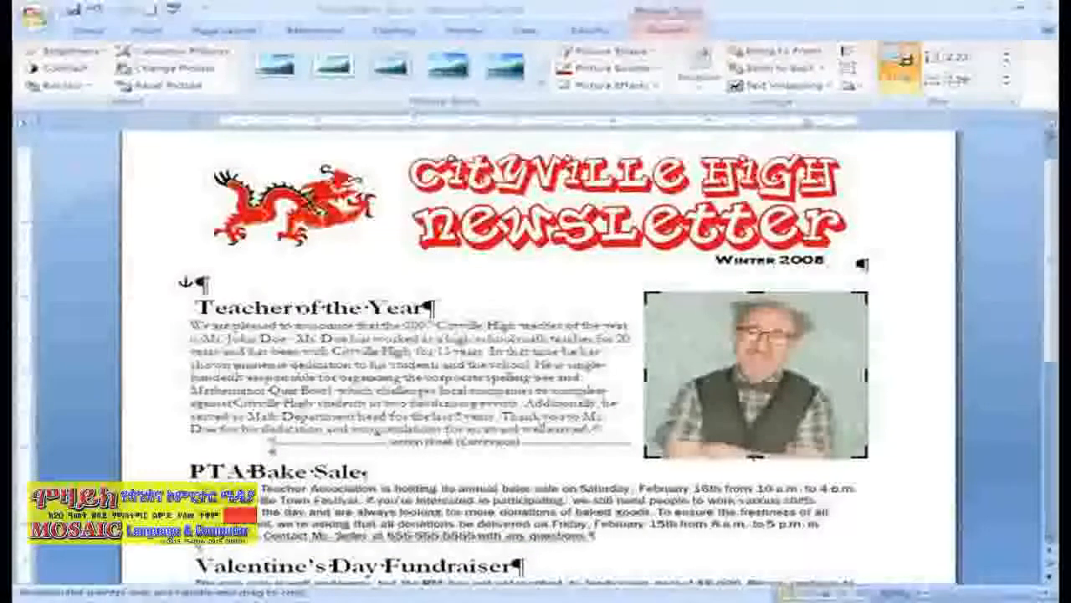
left_click_drag(755, 456, 753, 429)
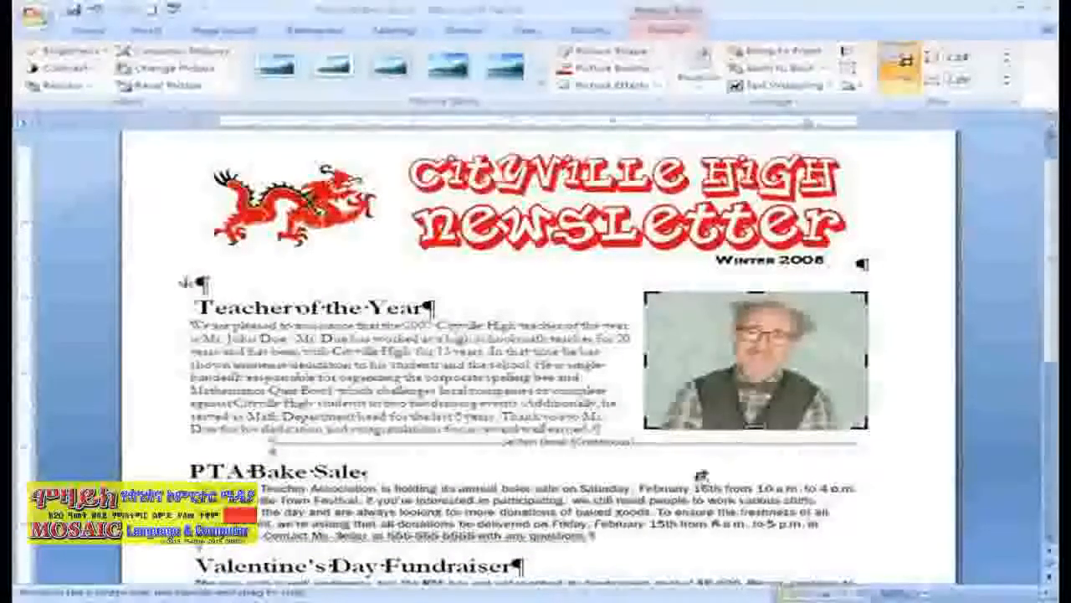
left_click(879, 88)
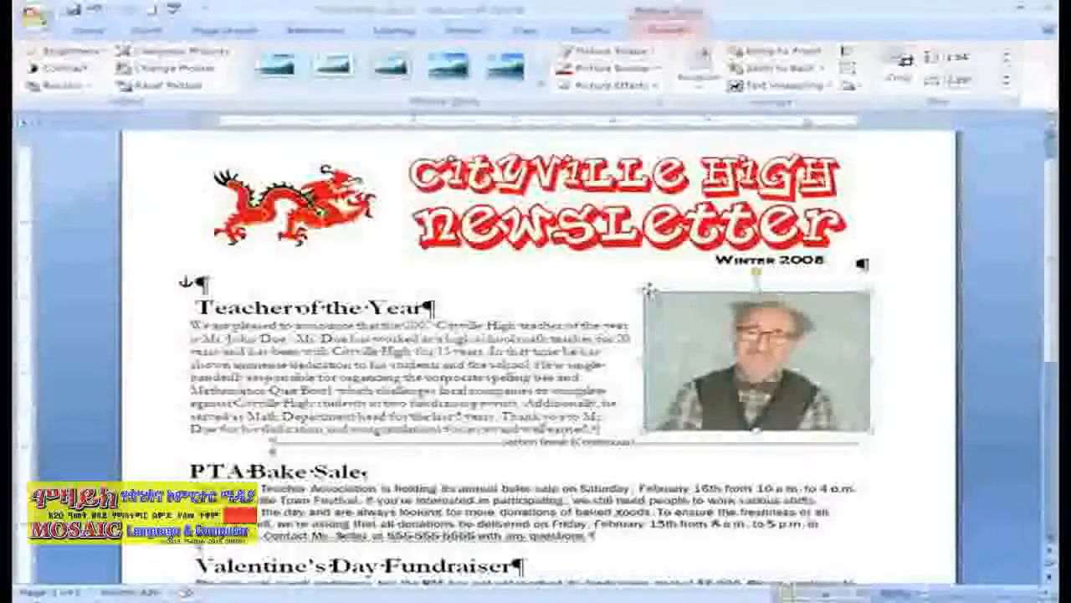
left_click_drag(649, 290, 632, 284)
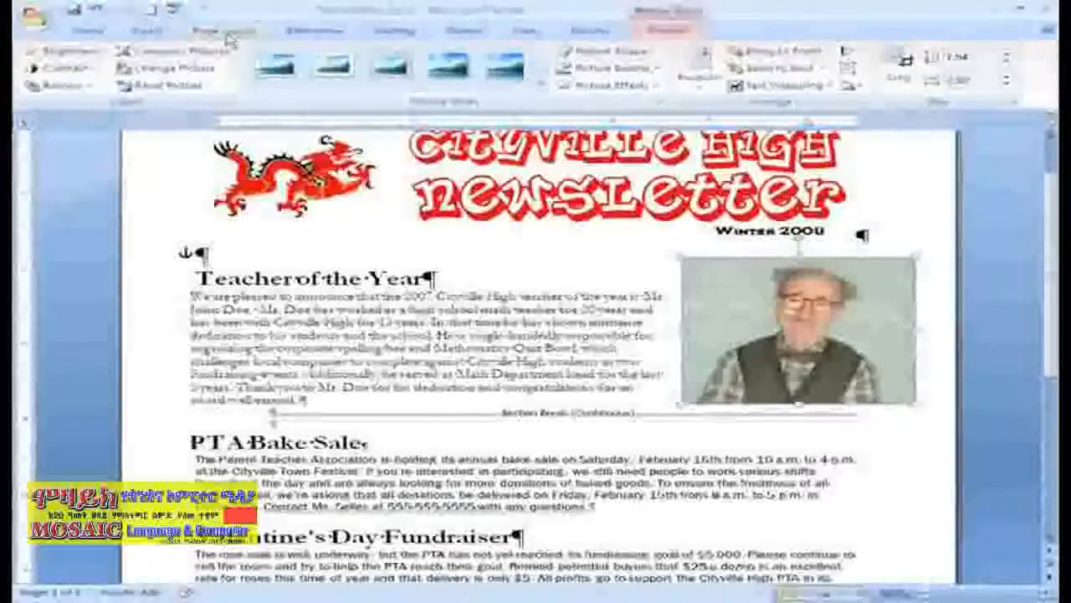
- Compress the document's pictures with cropped areas deleted and the target output at Print (220 ppi)
left_click(228, 53)
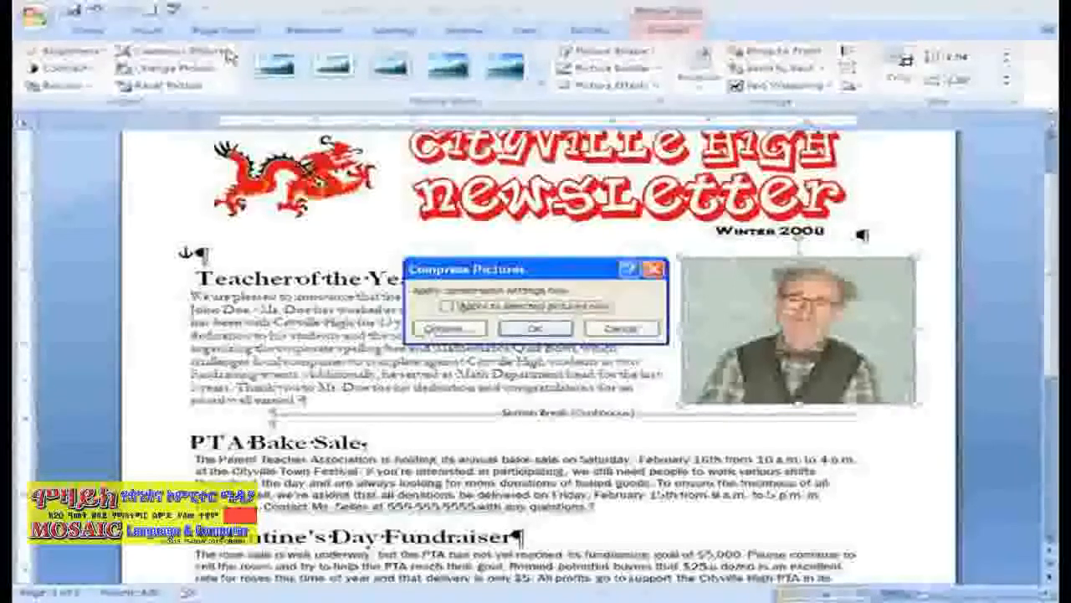
left_click(428, 329)
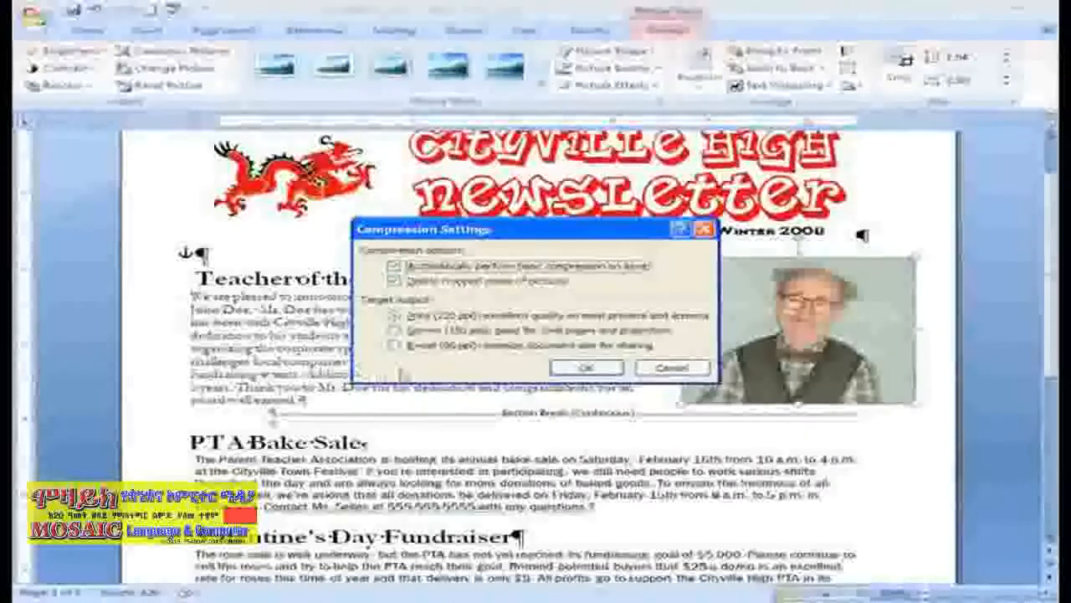
left_click(586, 368)
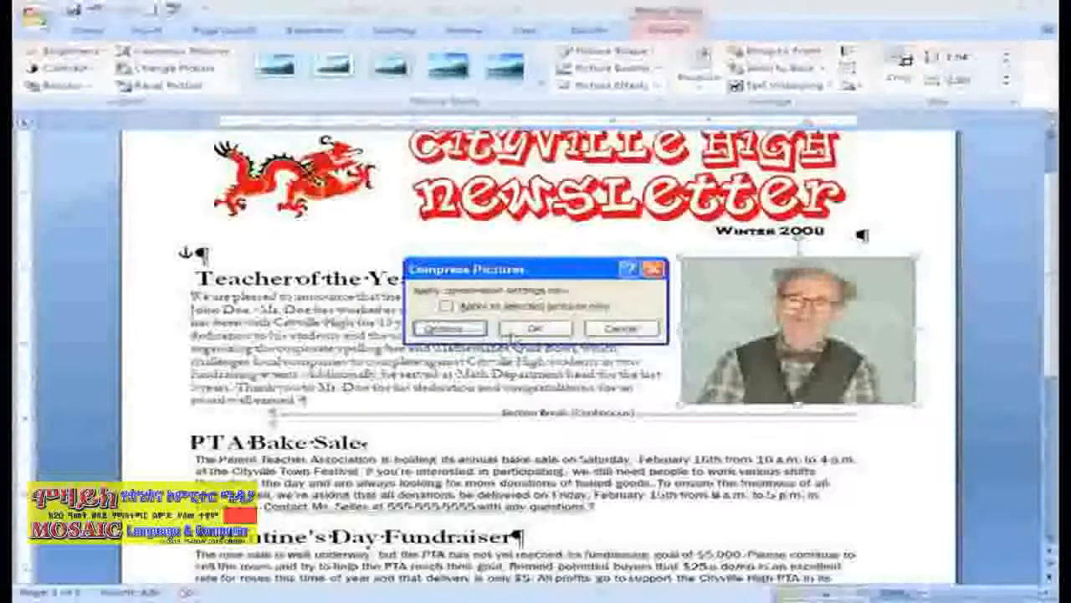
left_click(512, 333)
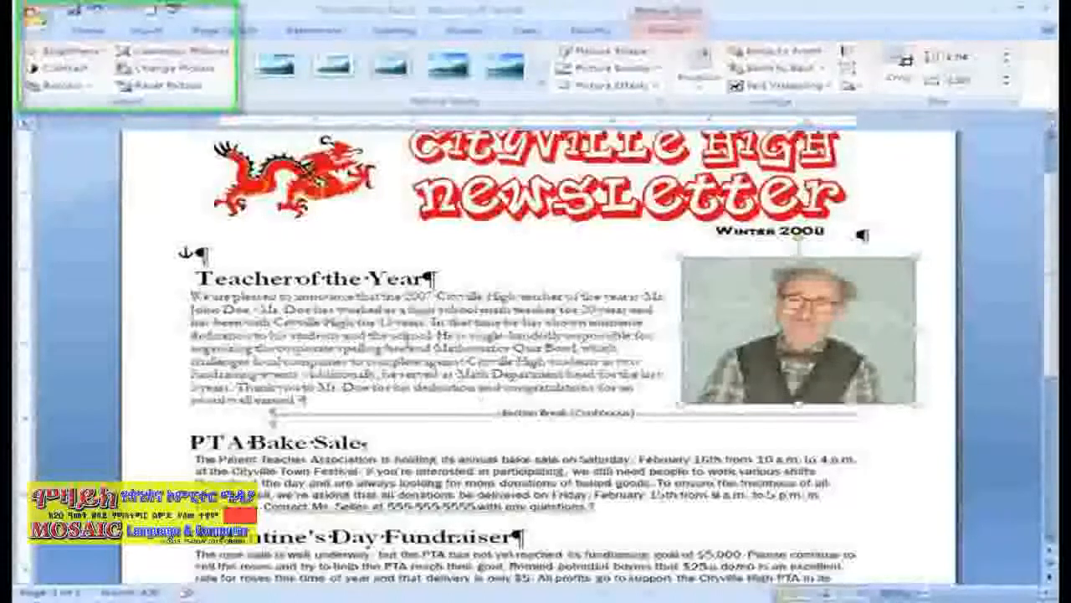
- Look at the files available for replacing the teacher photo without choosing one
left_click(216, 73)
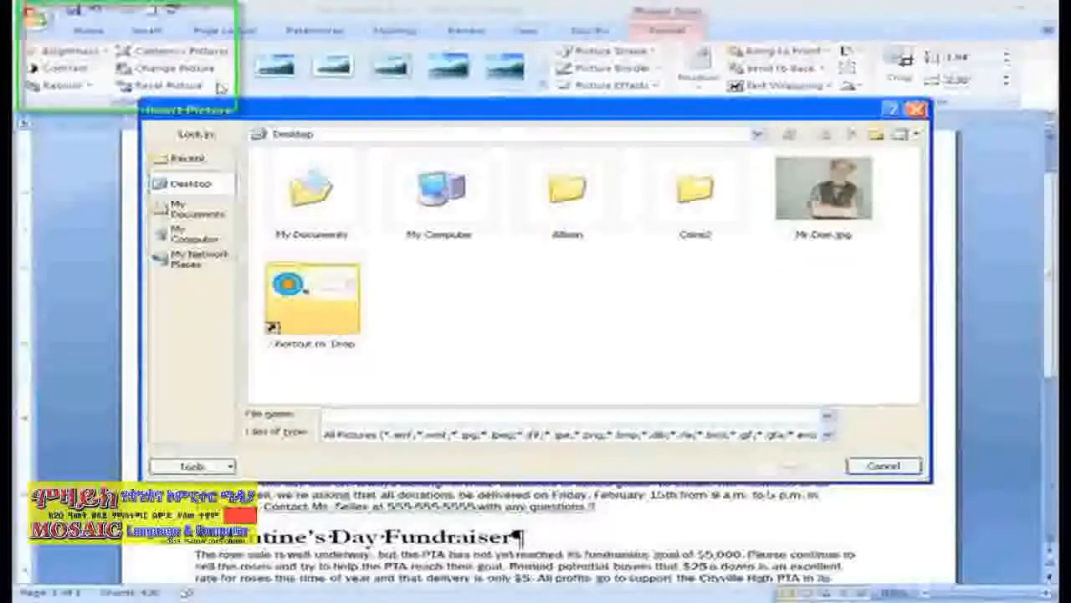
left_click(911, 468)
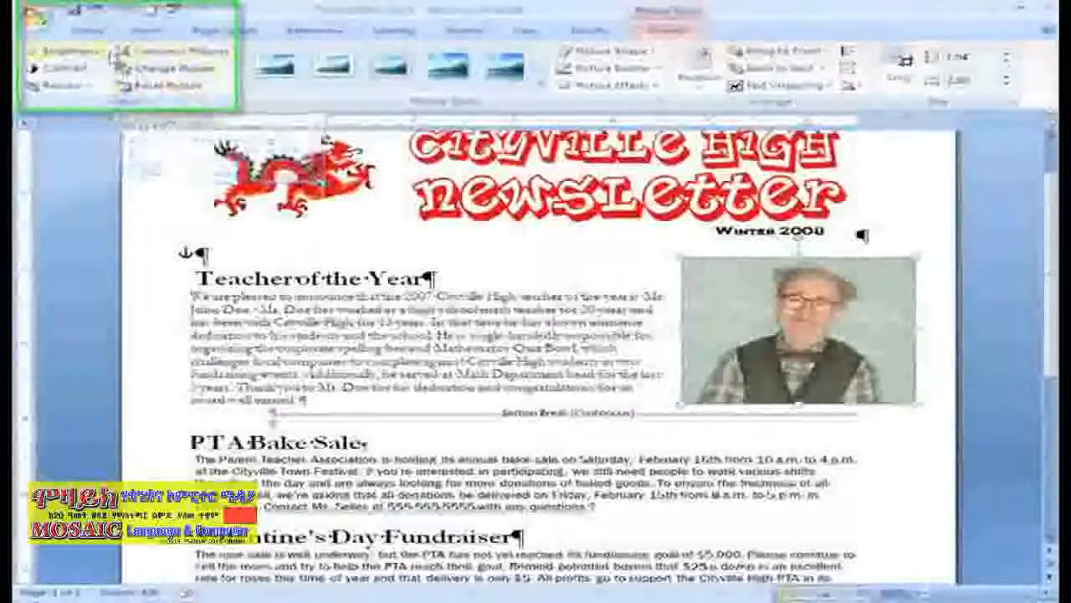
- Preview brightness levels and recolor variations on the teacher photo without applying any
left_click(106, 55)
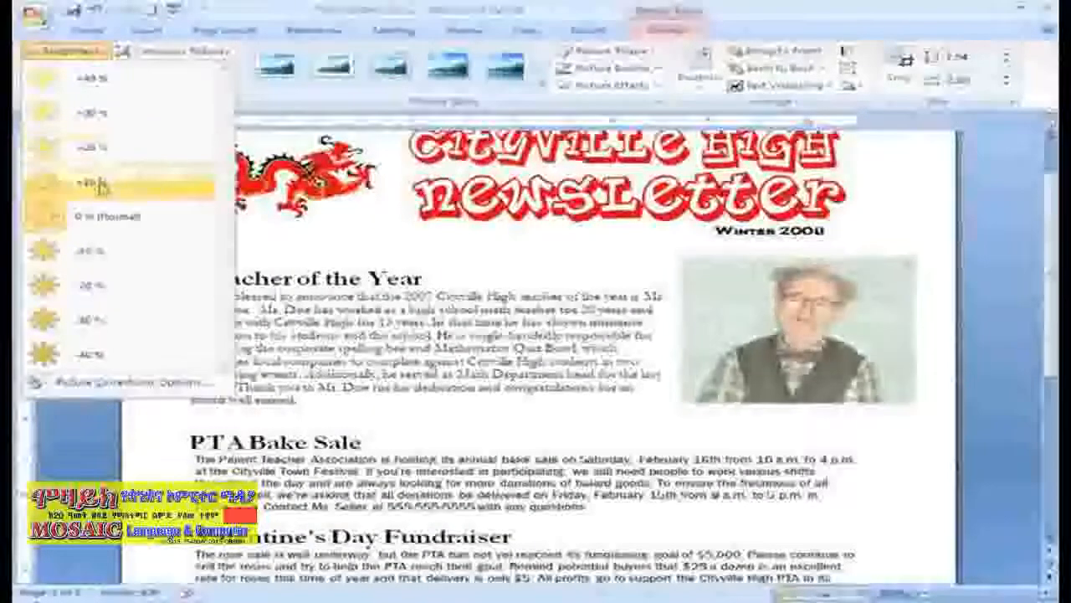
left_click(90, 52)
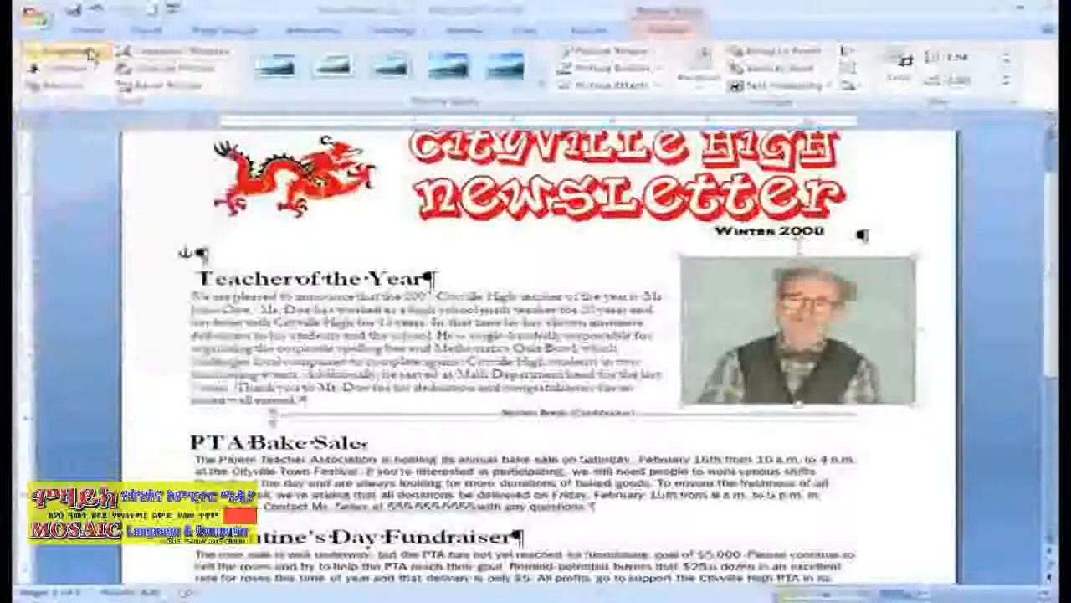
left_click(58, 85)
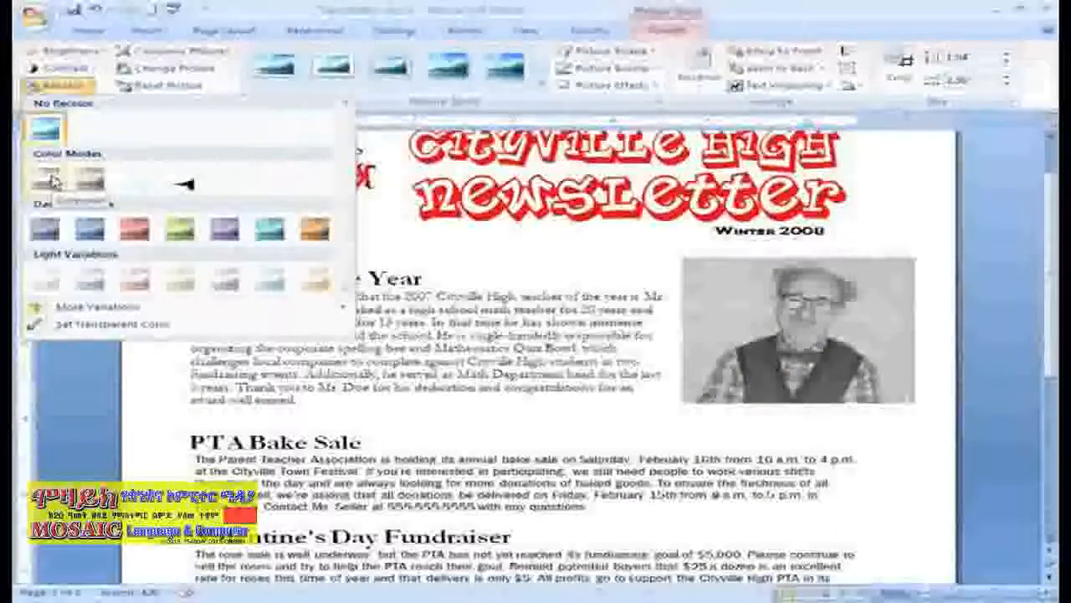
left_click(74, 89)
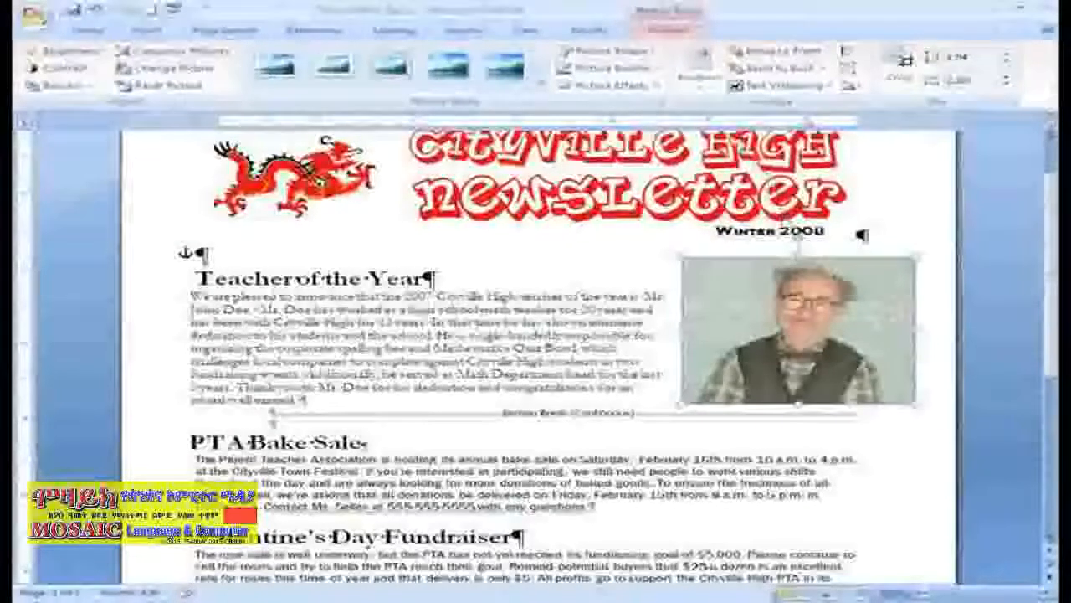
- Try the plus, sun and oval picture shapes on the teacher photo
left_click(651, 54)
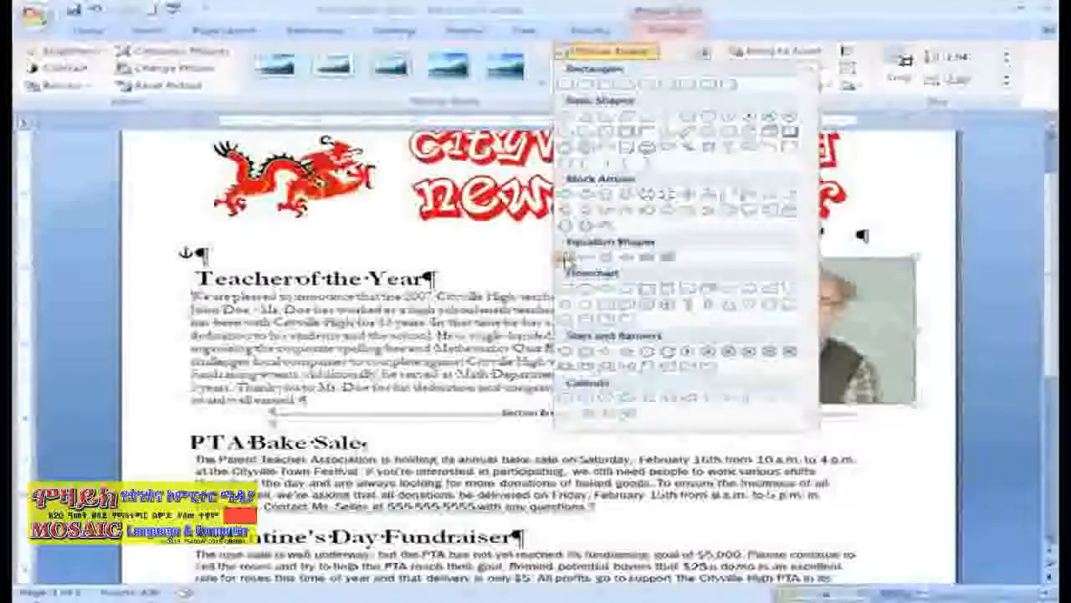
left_click(569, 257)
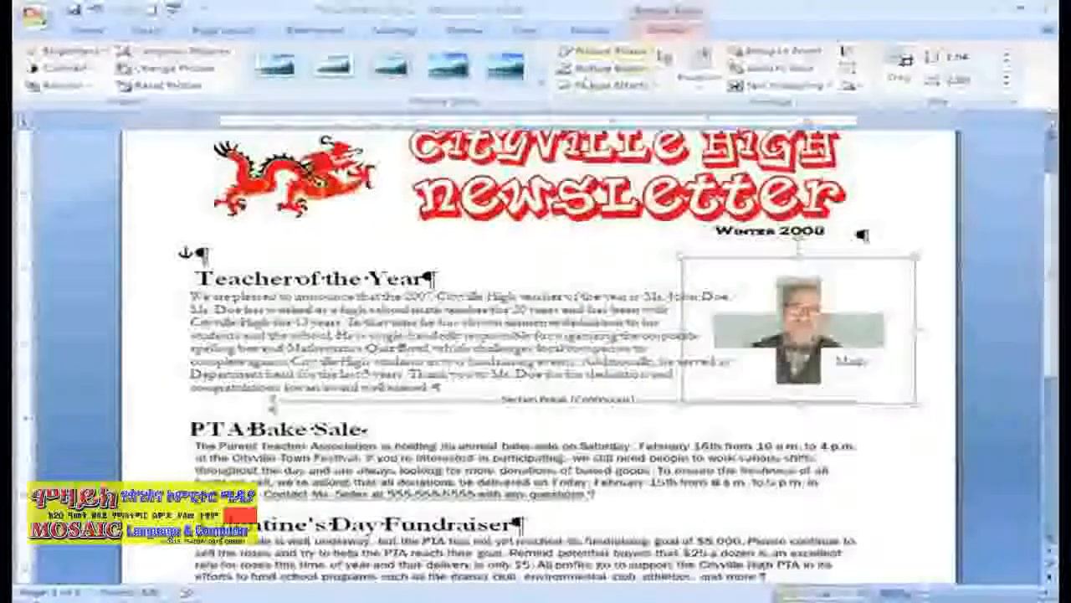
left_click(607, 51)
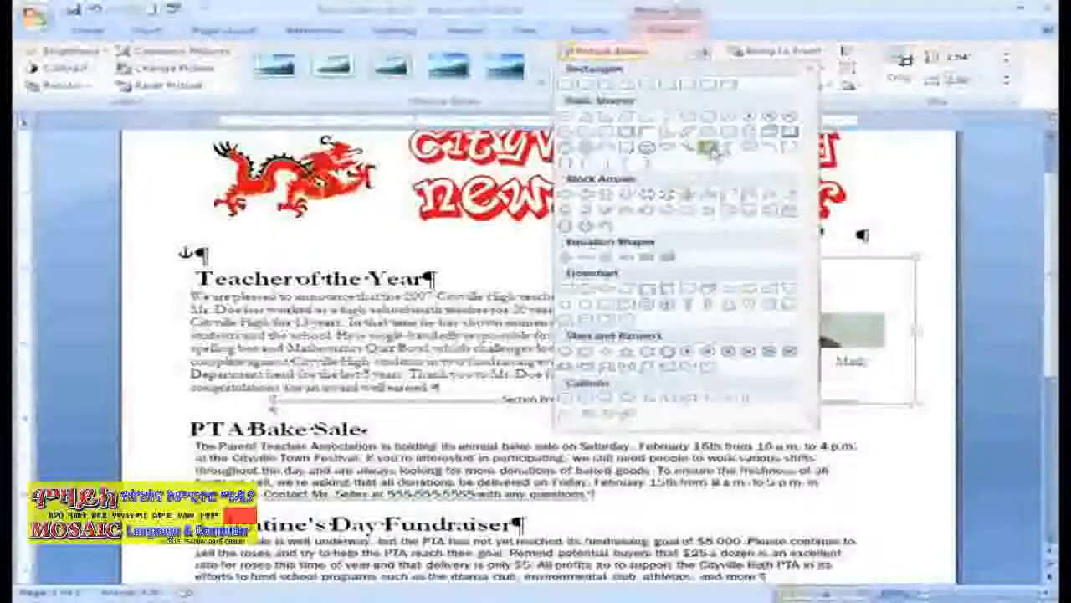
left_click(709, 148)
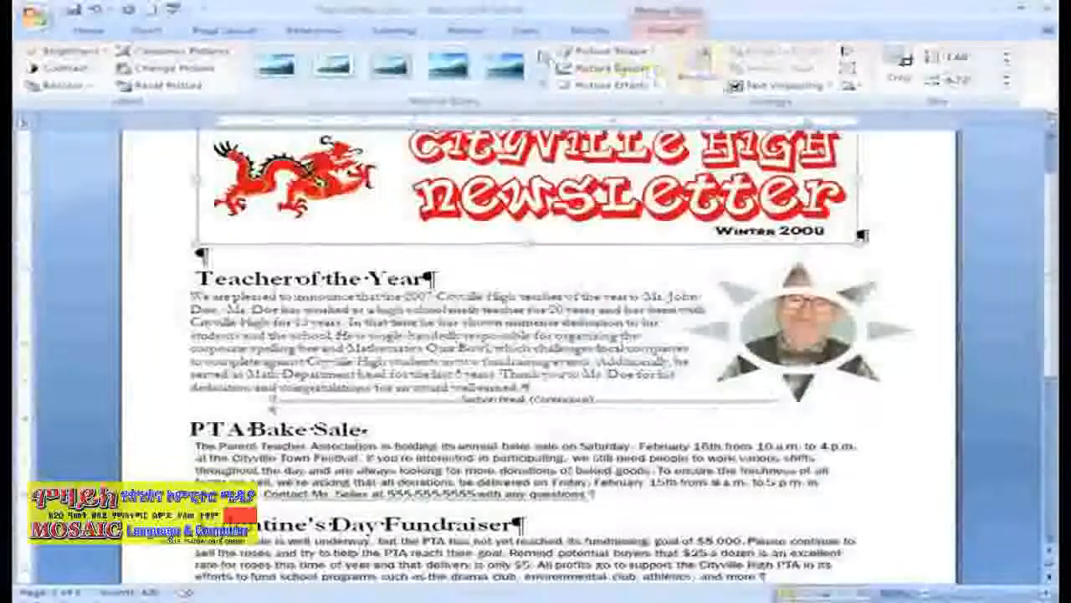
left_click(606, 51)
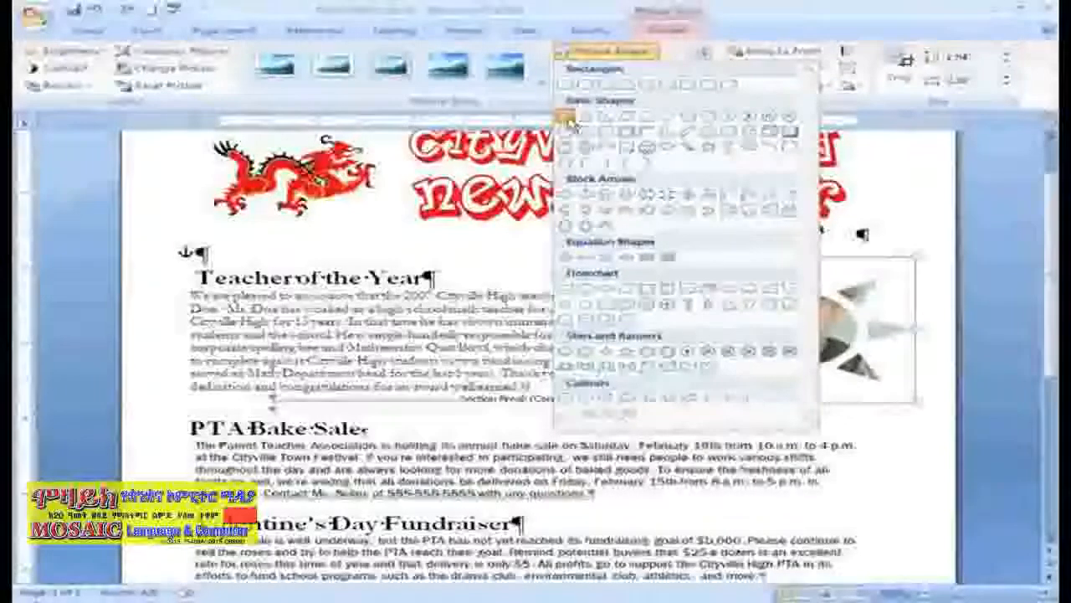
left_click(565, 117)
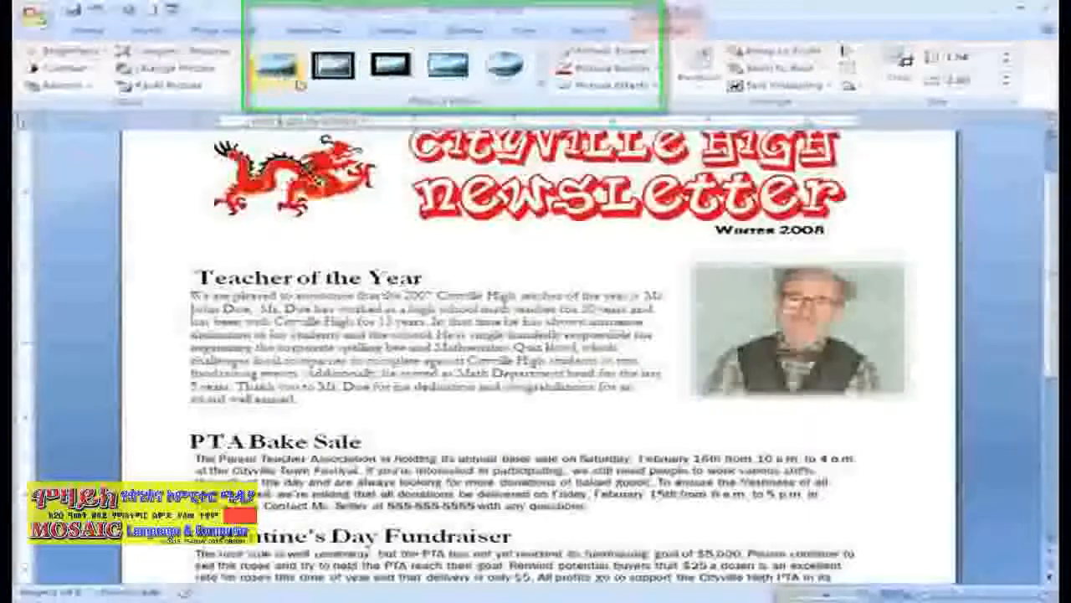
- Apply the bevelled picture style with rounded corners to the teacher photo and give it a Dark Red border
left_click(543, 86)
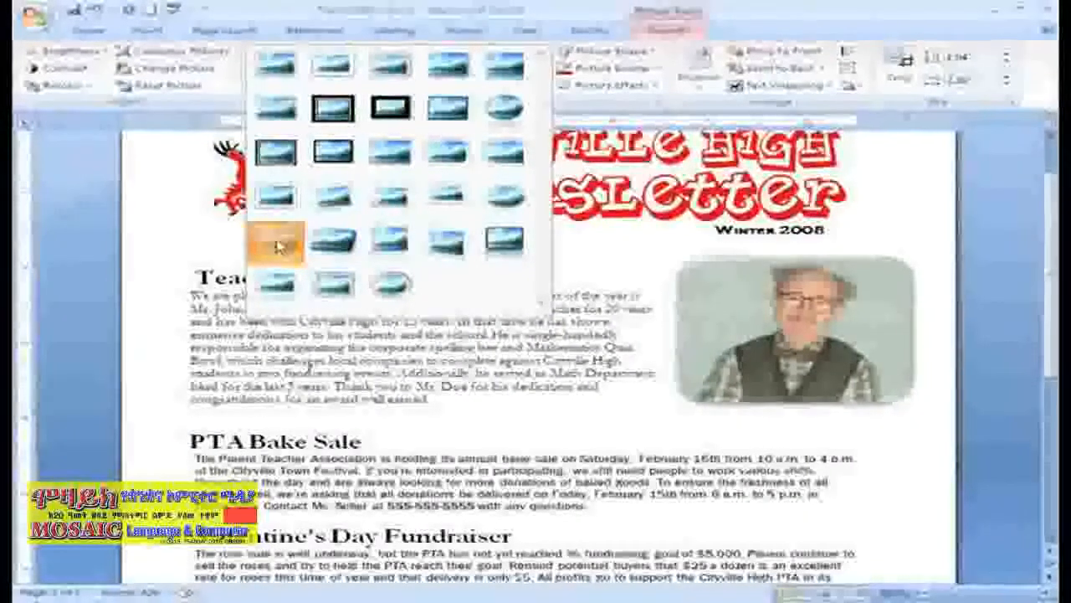
left_click(278, 244)
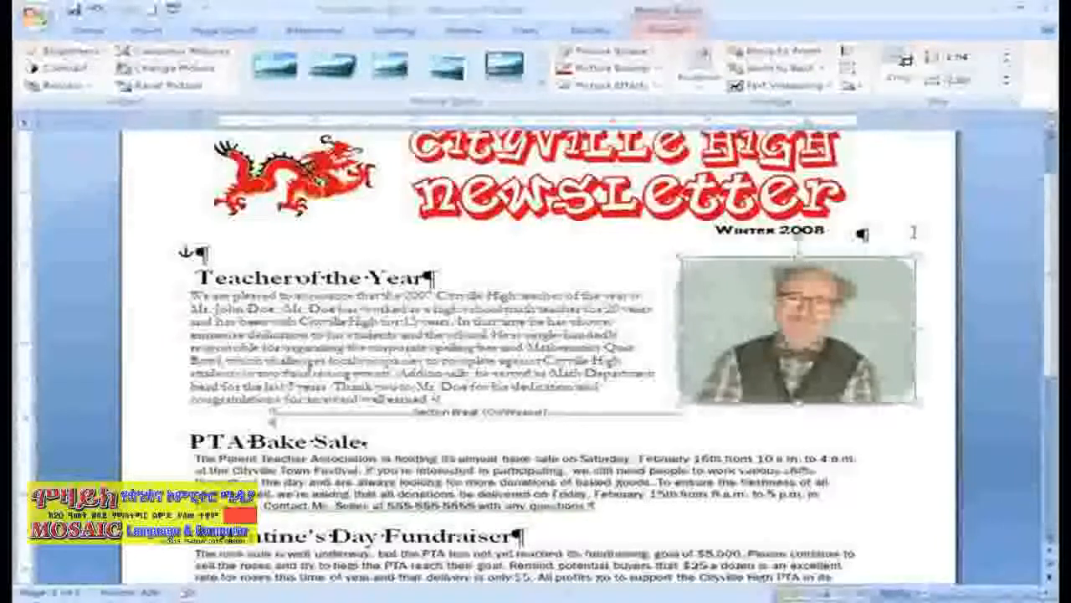
left_click(658, 70)
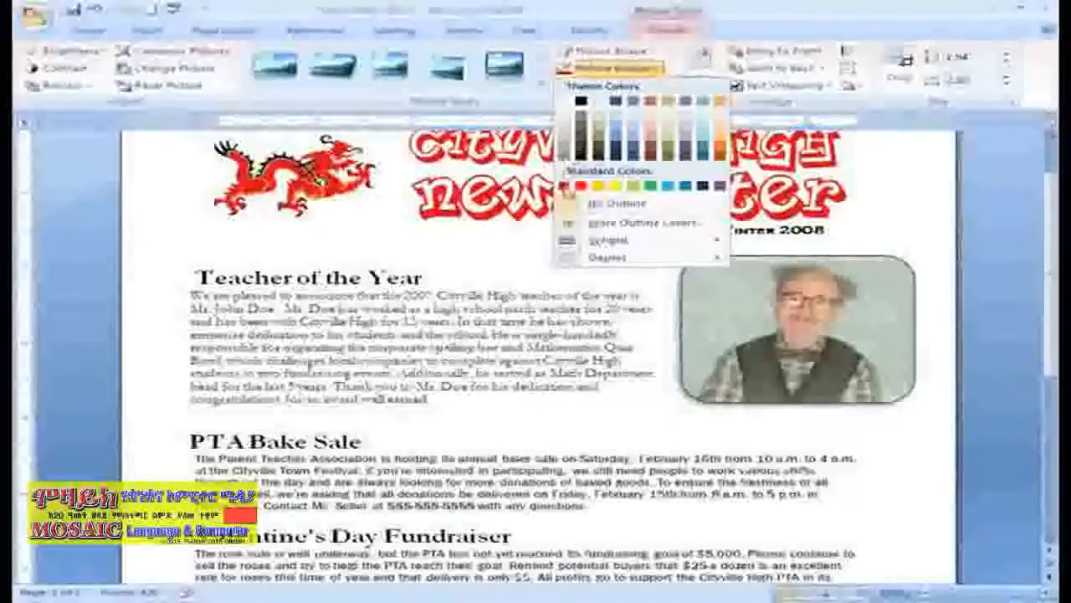
left_click(564, 187)
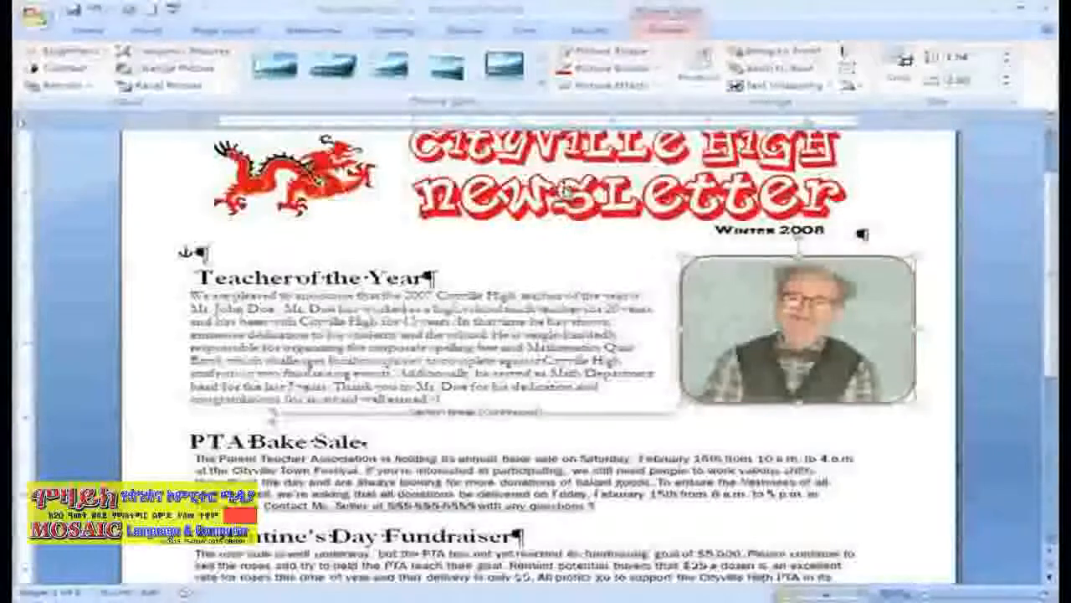
- Set the teacher photo's border weight to 6 pt and deselect the photo
left_click(655, 69)
left_click(656, 70)
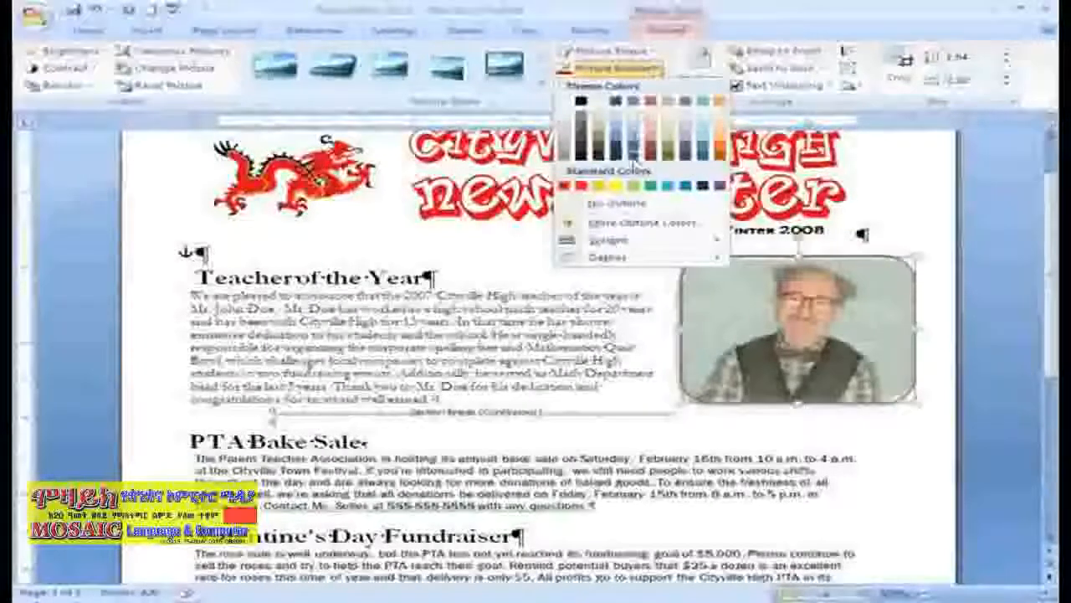
mouse_move(614, 242)
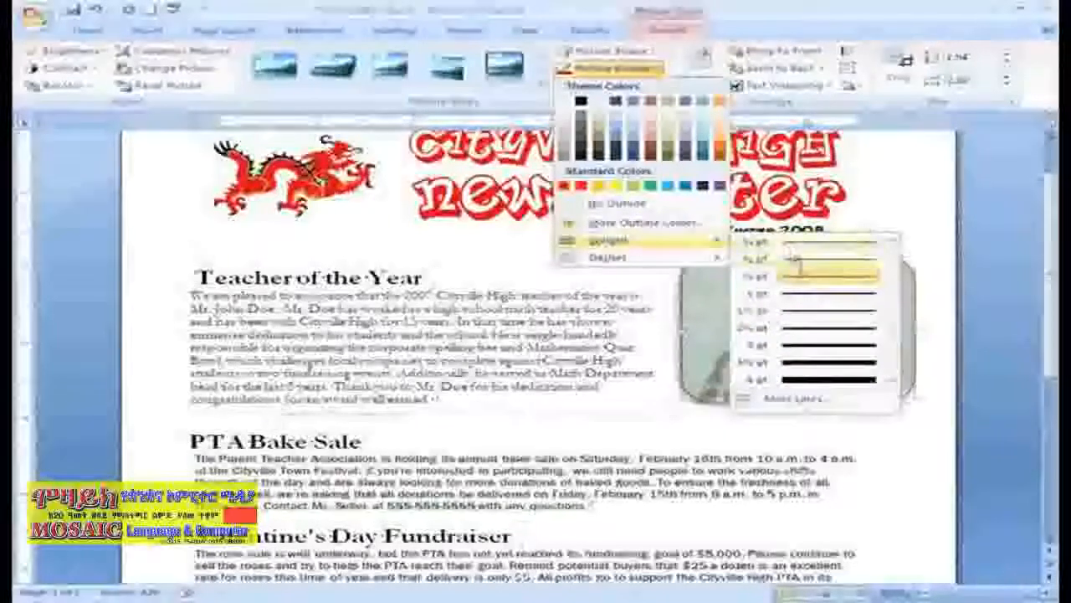
left_click(820, 383)
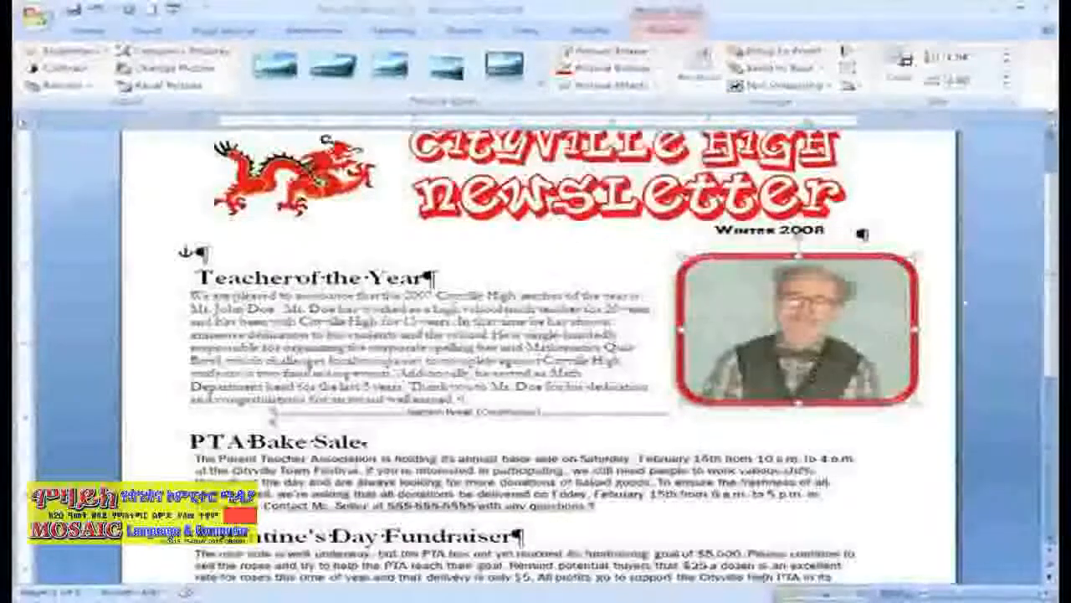
left_click(943, 280)
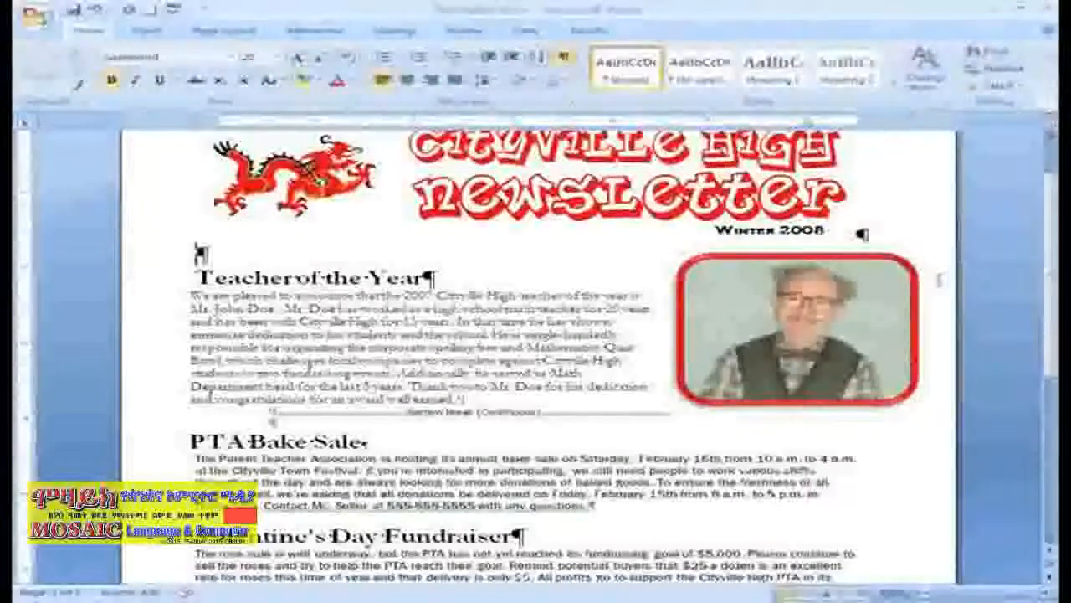